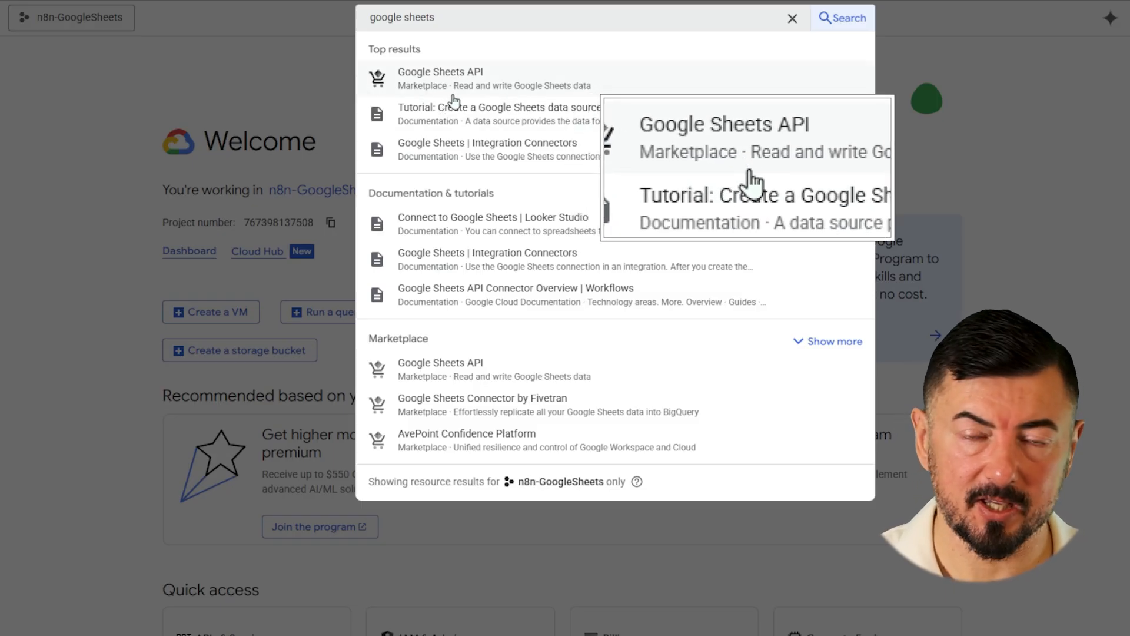
- Enable the Google Sheets API, then go to the OAuth consent screen overview
{"action": "left_click", "coordinate": [452, 95]}
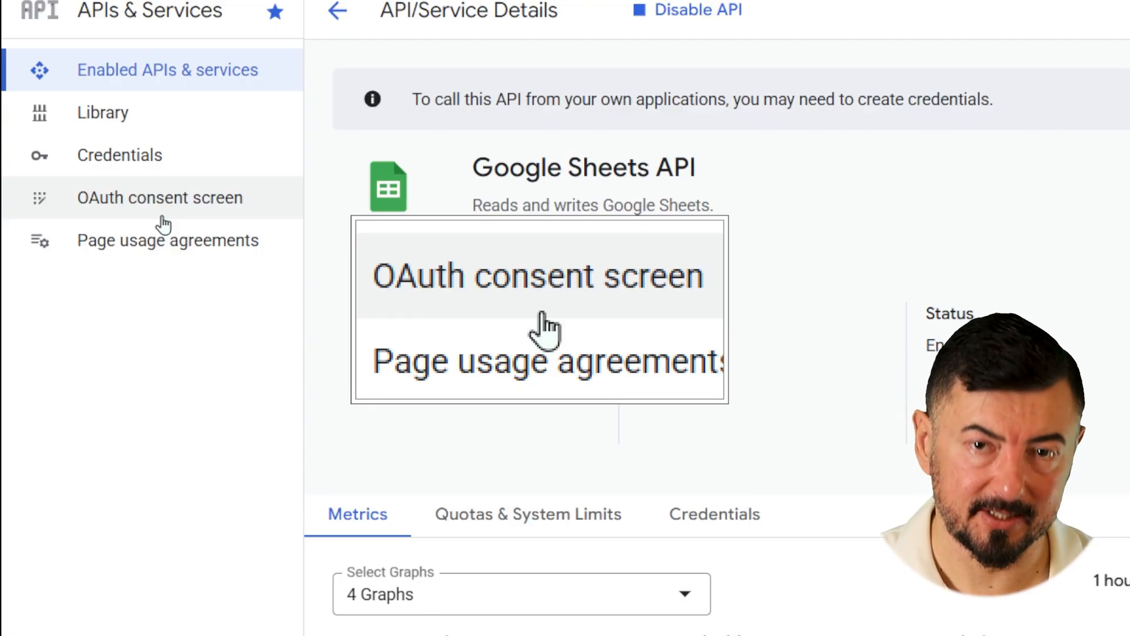
{"action": "left_click", "coordinate": [163, 216]}
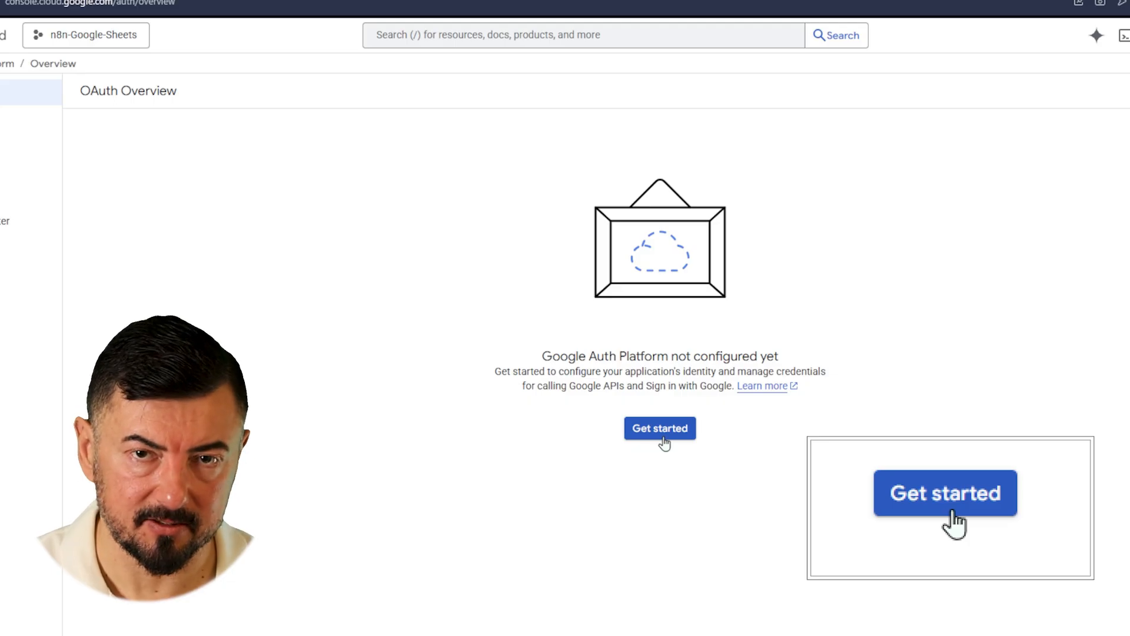
- Create the OAuth app 'n8n-Google' for an External audience with a contact email and accepted data policy
{"action": "left_click", "coordinate": [828, 525]}
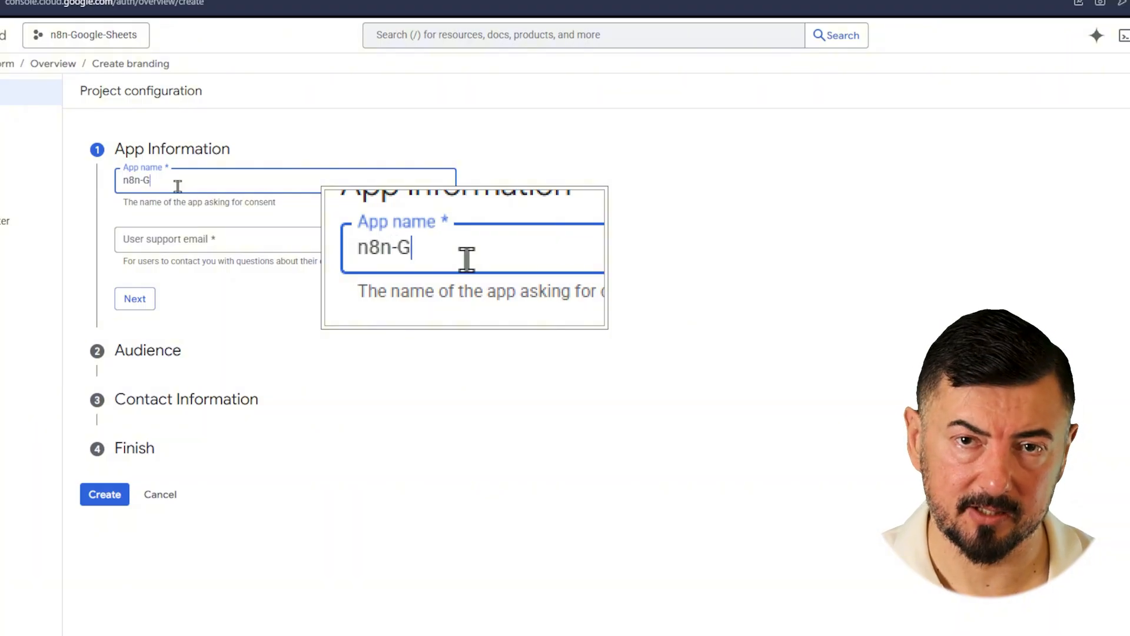
{"action": "type", "text": "n8n-Google"}
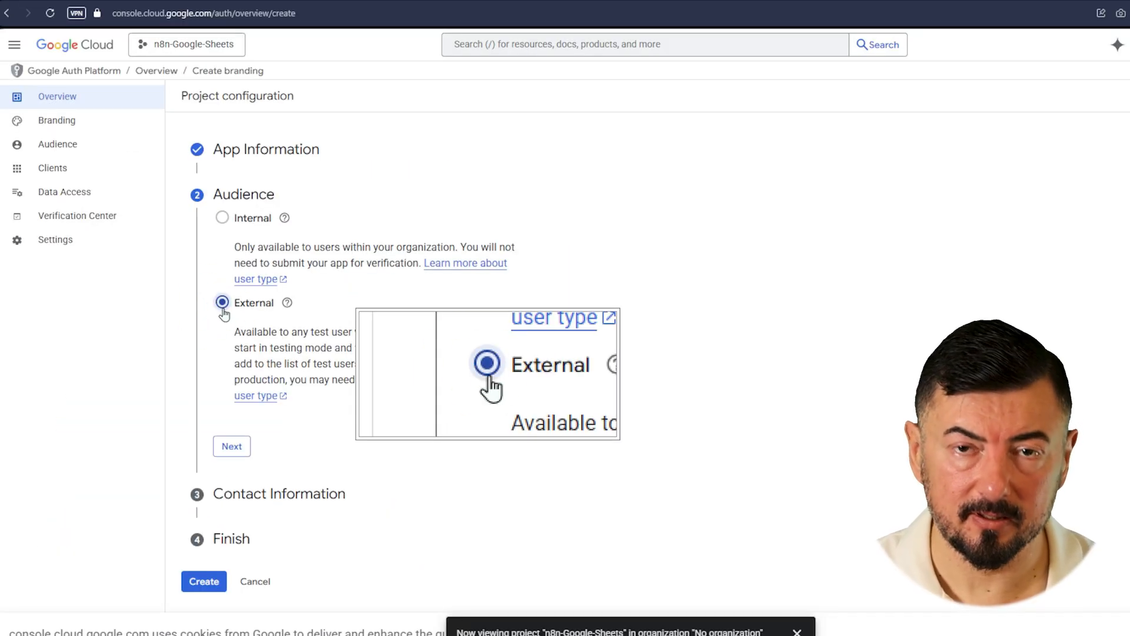
{"action": "left_click", "coordinate": [240, 453]}
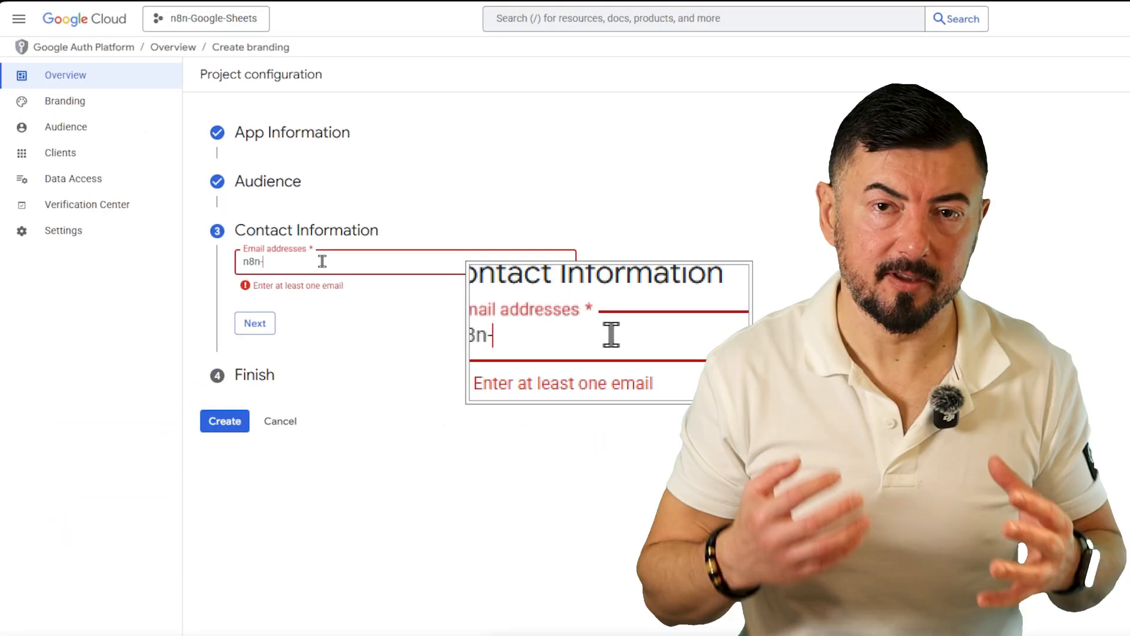
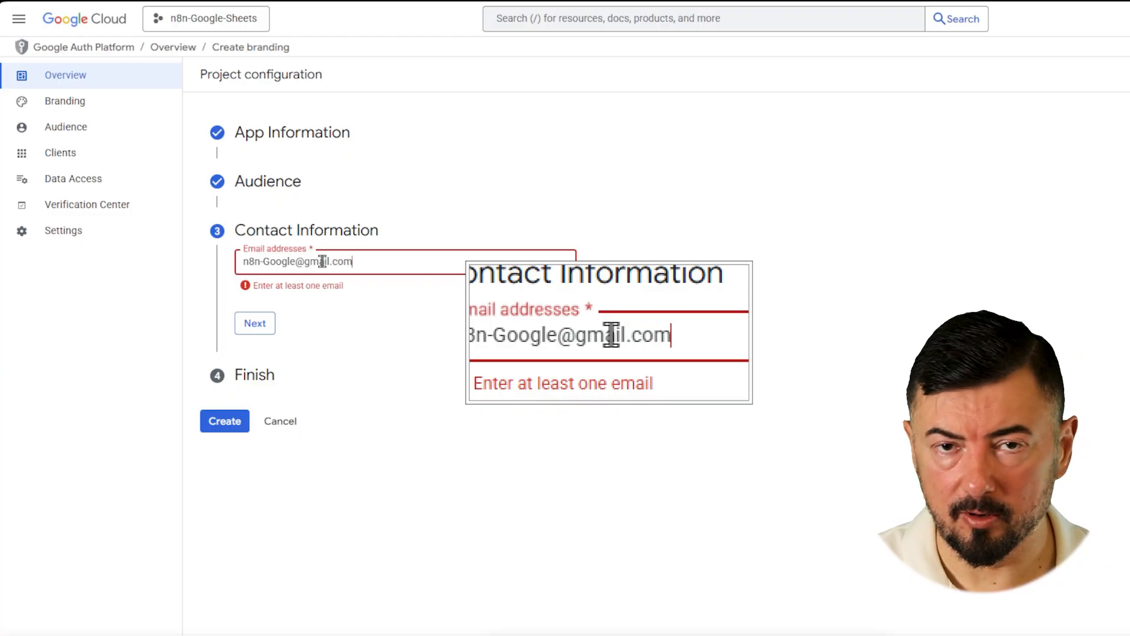
{"action": "left_click", "coordinate": [268, 331]}
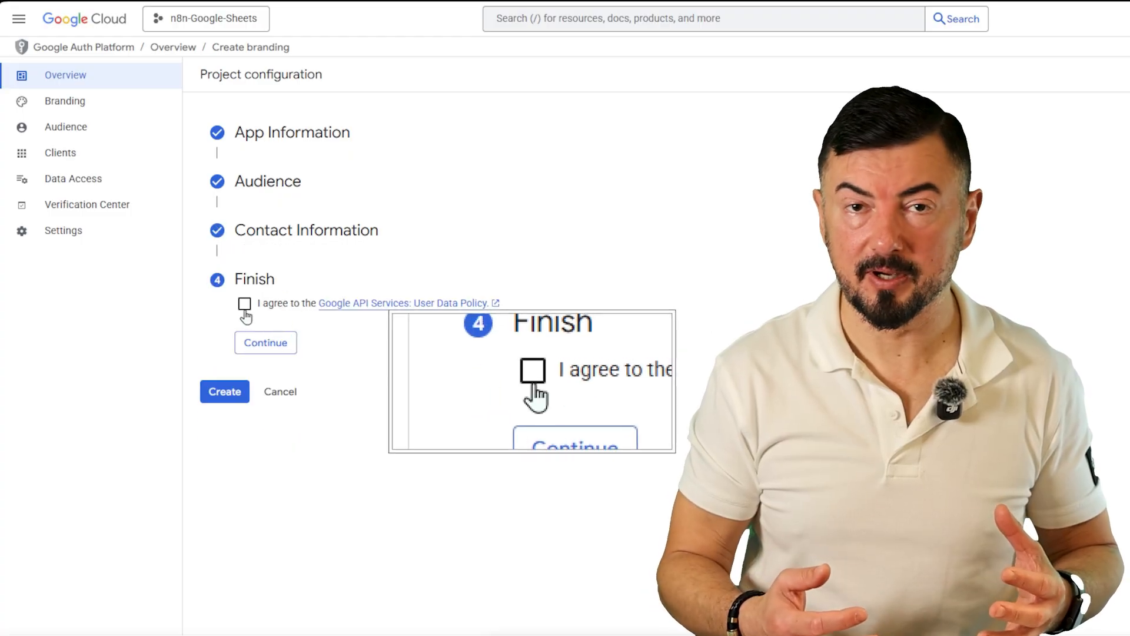
{"action": "left_click", "coordinate": [245, 311]}
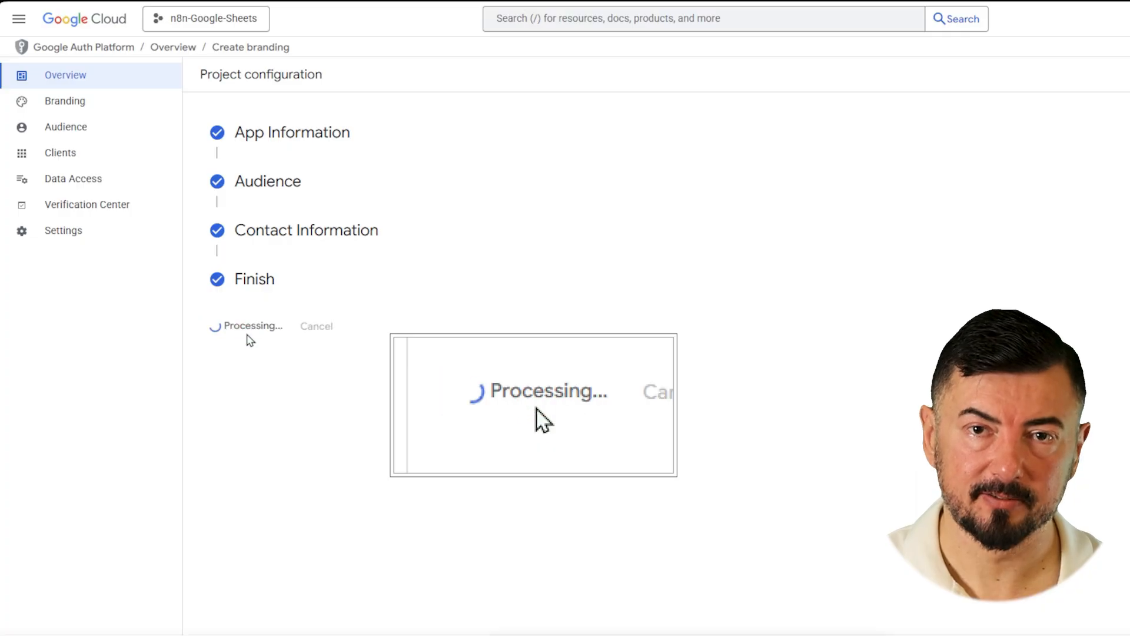
{"action": "left_click", "coordinate": [88, 133]}
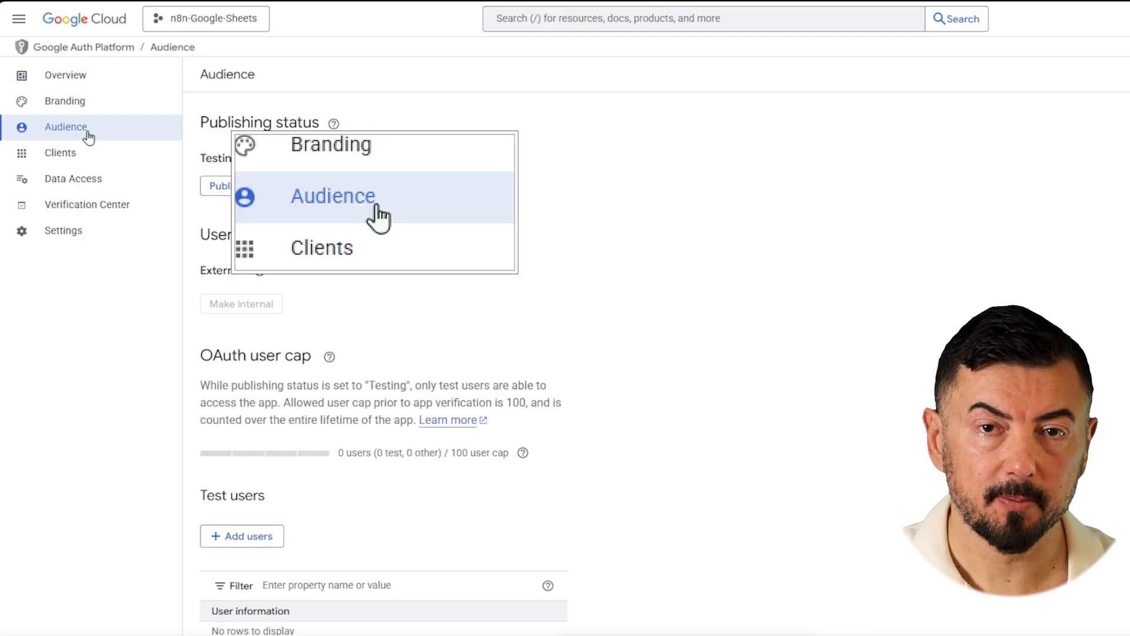
- Add a test user, then start a Web application OAuth client 'n8n client' with a redirect URI entry
{"action": "scroll", "coordinate": [260, 490], "scroll_direction": "down", "scroll_amount": 1}
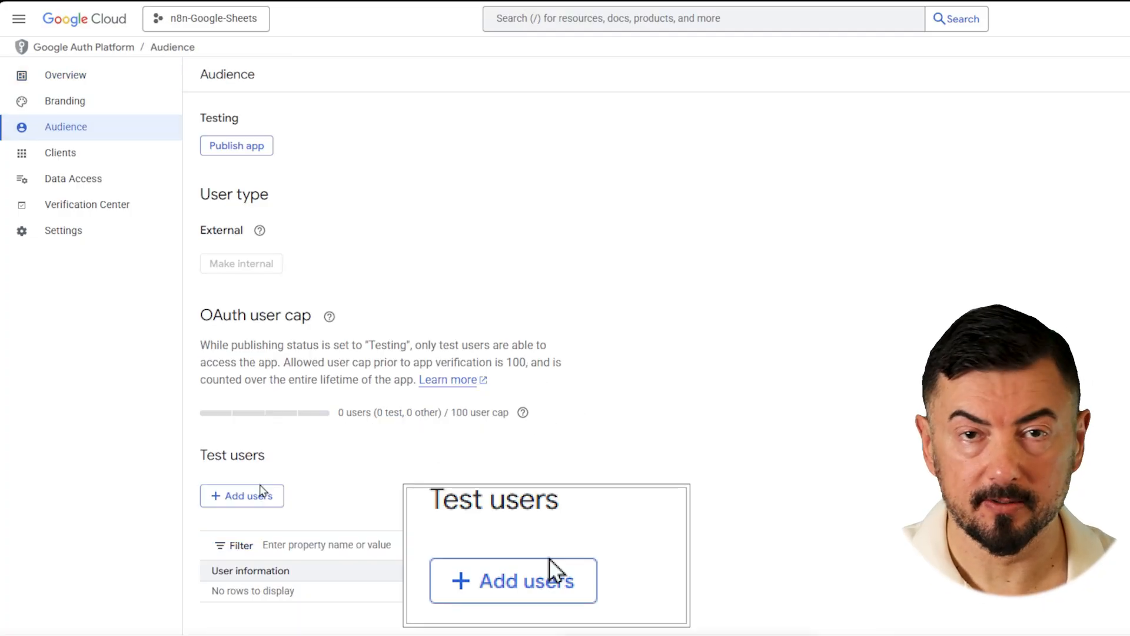
{"action": "left_click", "coordinate": [262, 489]}
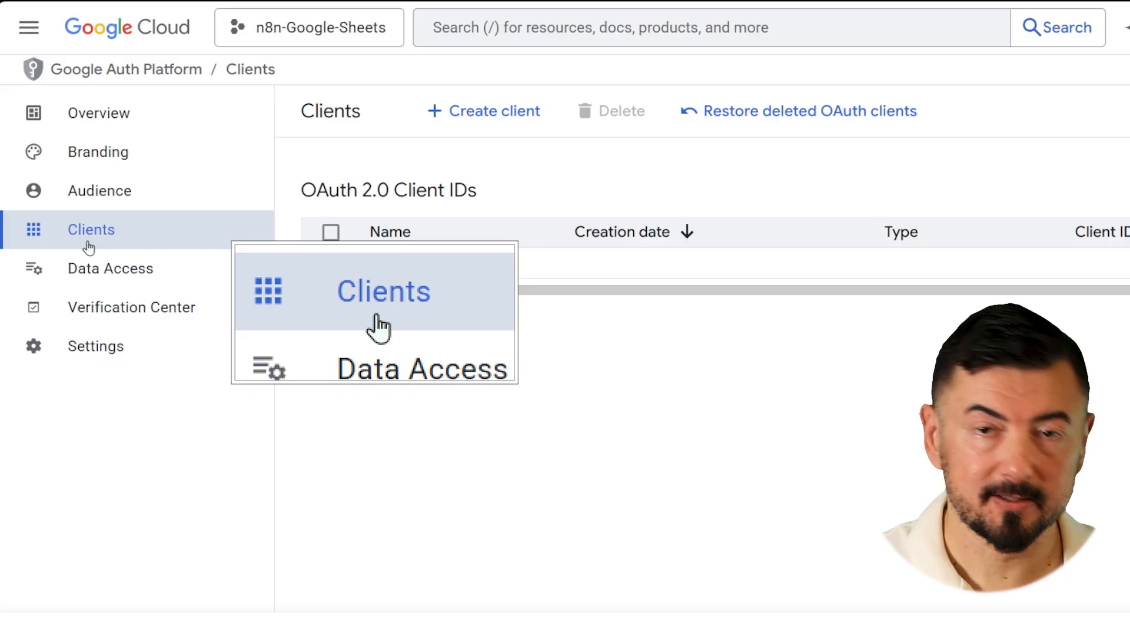
{"action": "left_click", "coordinate": [493, 124]}
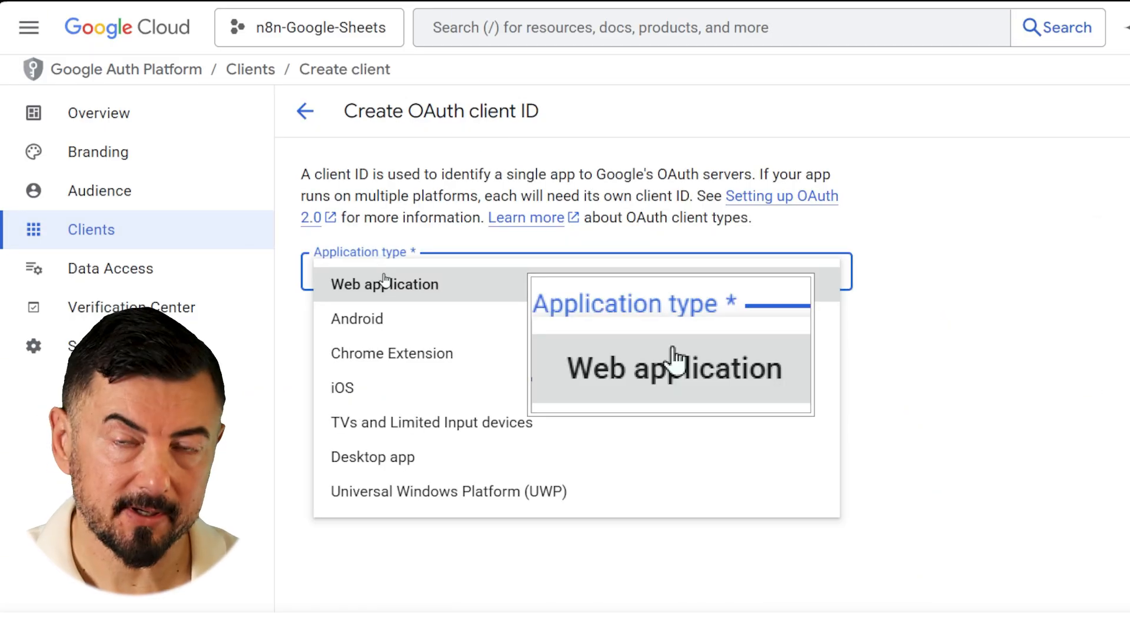
{"action": "left_click", "coordinate": [383, 282]}
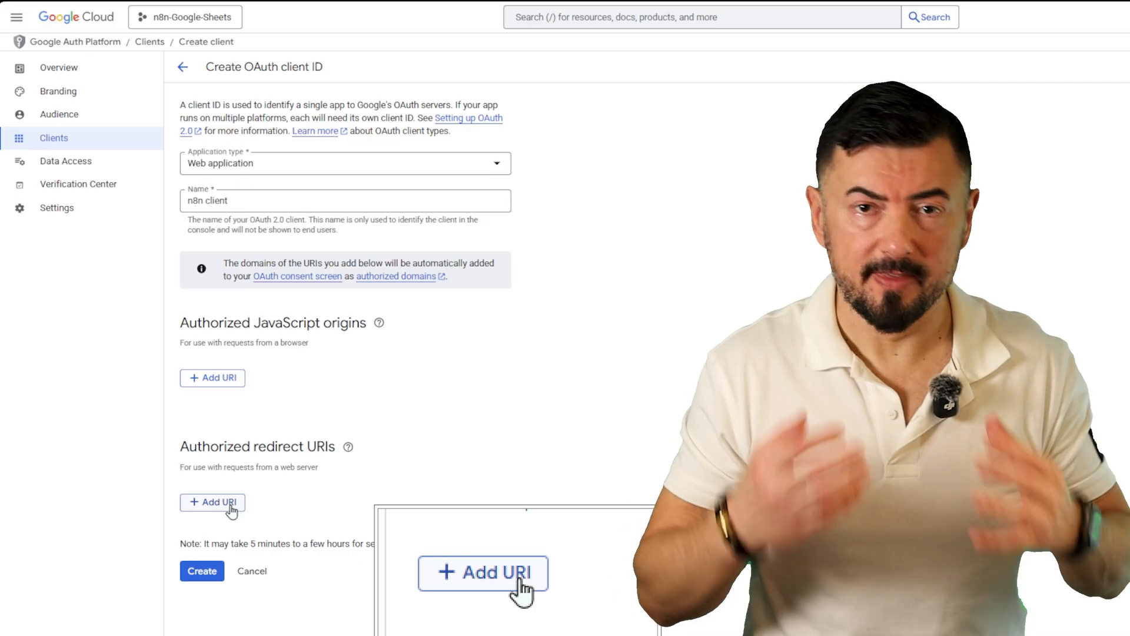
{"action": "left_click", "coordinate": [230, 504]}
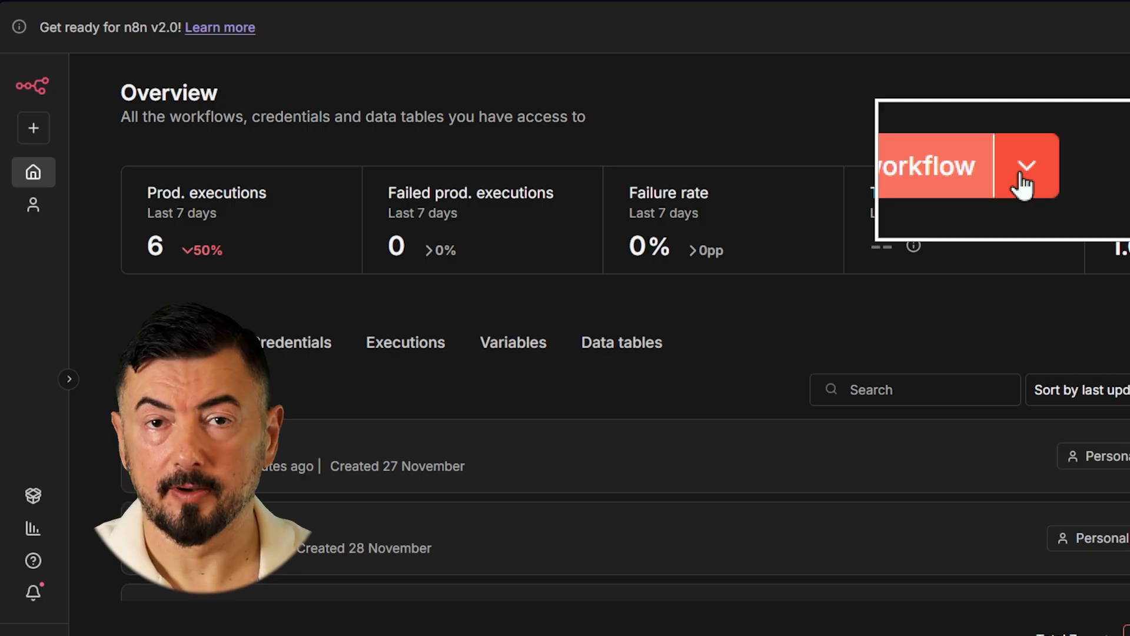
- In n8n, create a new Google Sheets OAuth2 API credential found by searching 'shee'
{"action": "left_click", "coordinate": [1020, 172]}
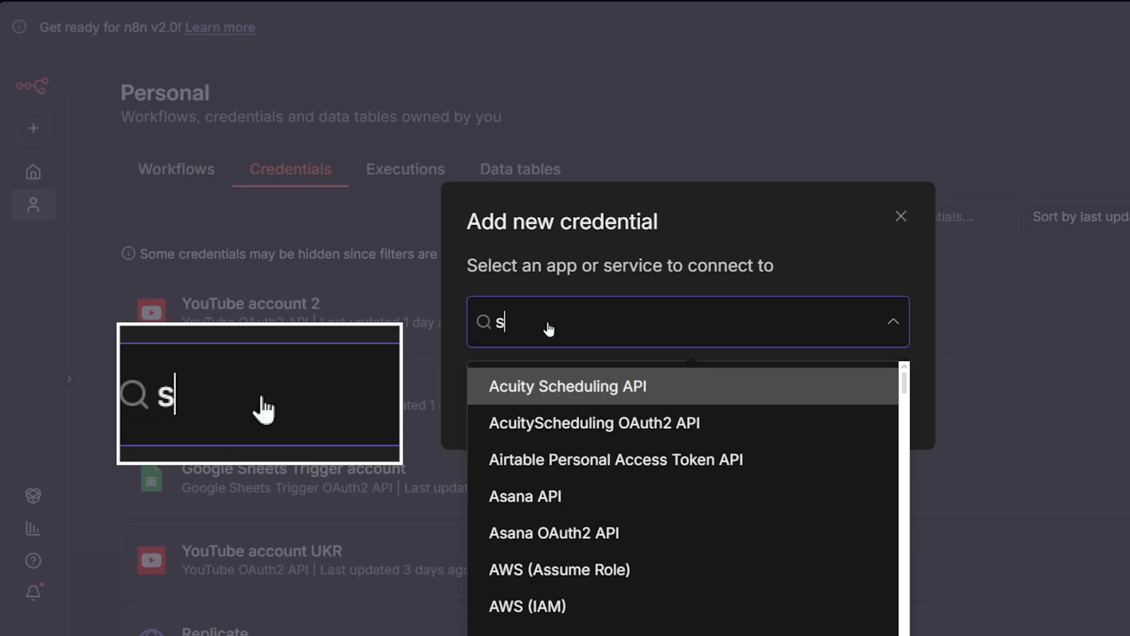
{"action": "type", "text": "hee"}
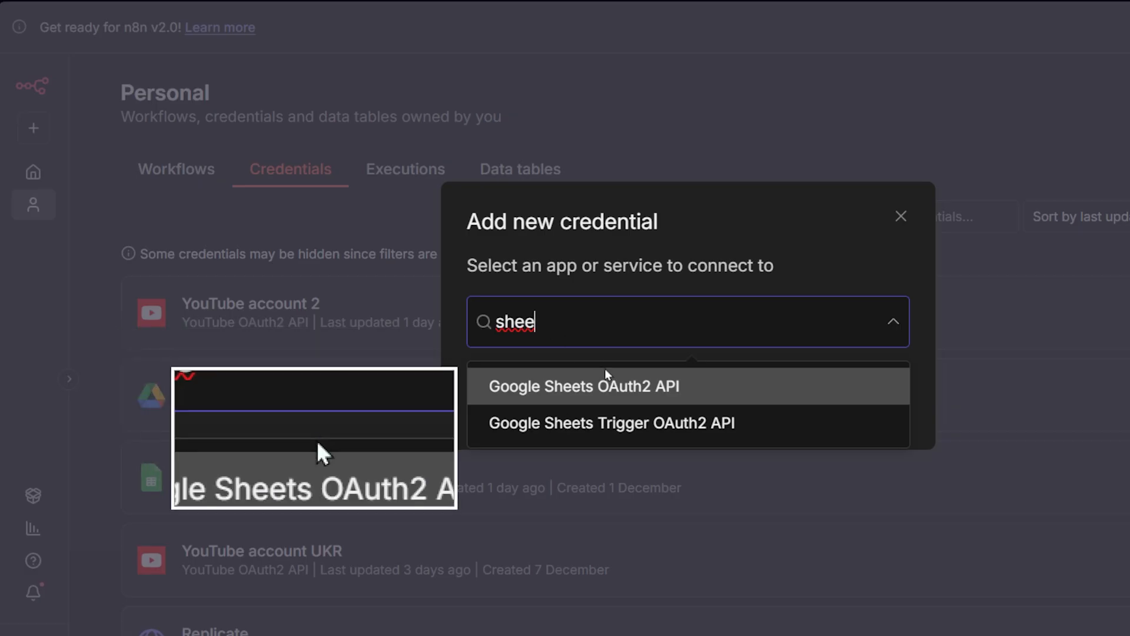
{"action": "left_click", "coordinate": [631, 400]}
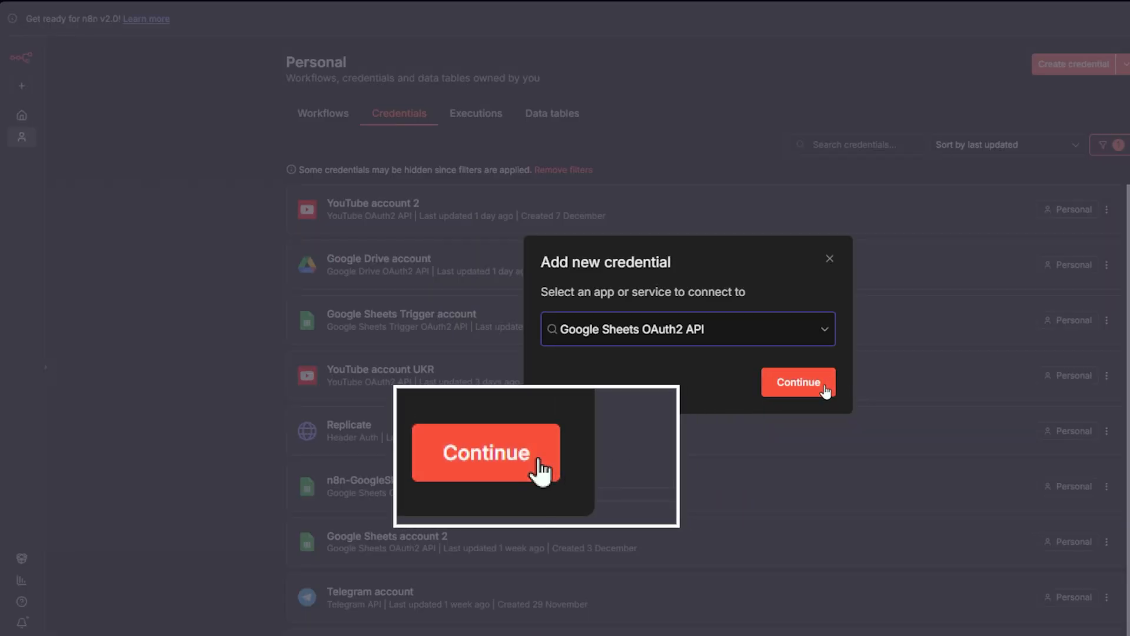
{"action": "left_click", "coordinate": [826, 390]}
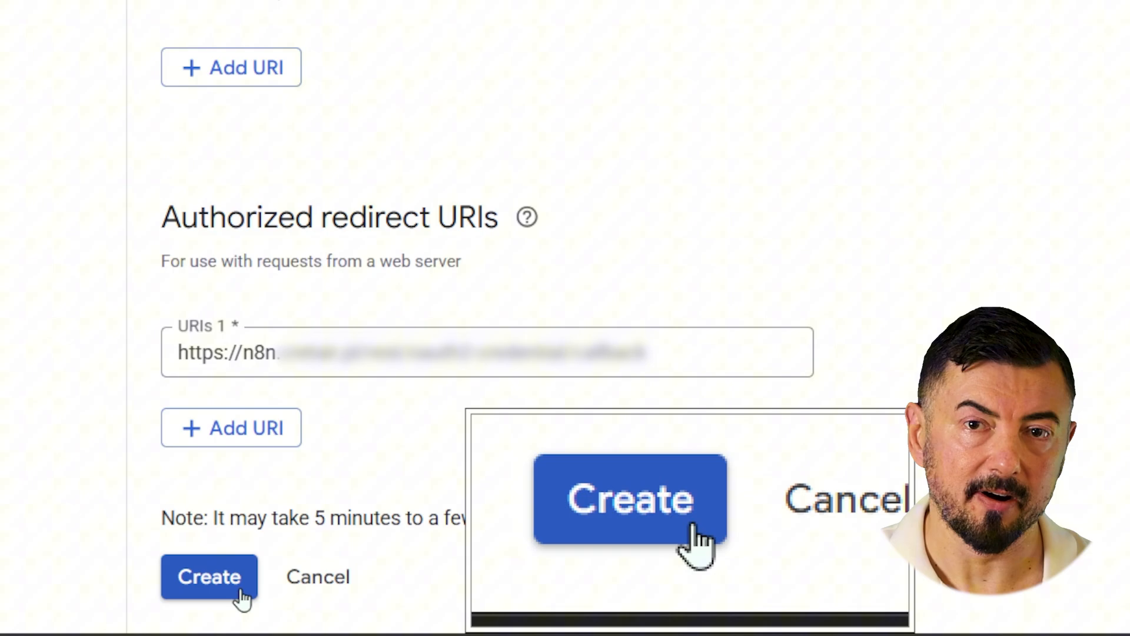
- Create the OAuth web client with the n8n redirect URL as URIs 1
{"action": "left_click", "coordinate": [241, 594]}
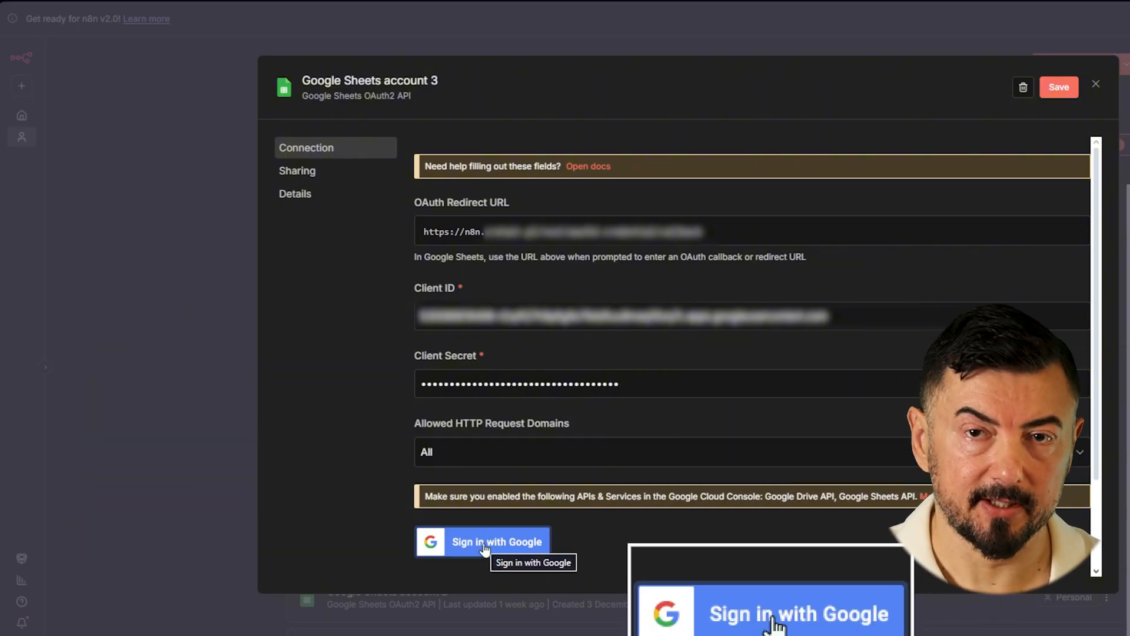
- Sign in with the Google account, pass the unverified-app warning and approve the requested access
{"action": "left_click", "coordinate": [484, 549]}
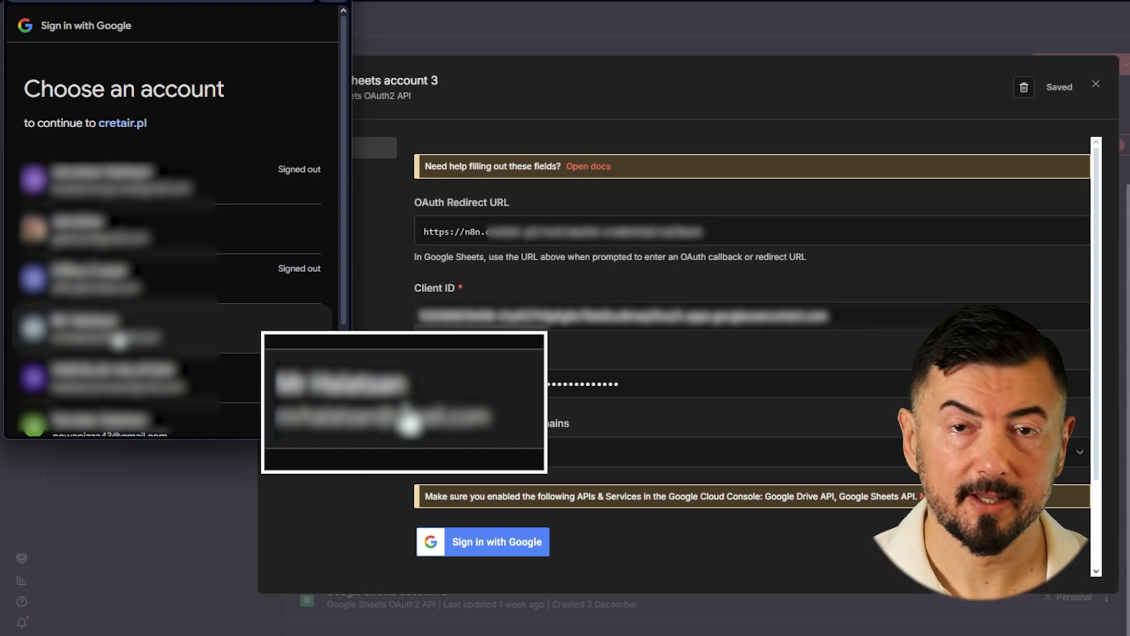
{"action": "left_click", "coordinate": [118, 340]}
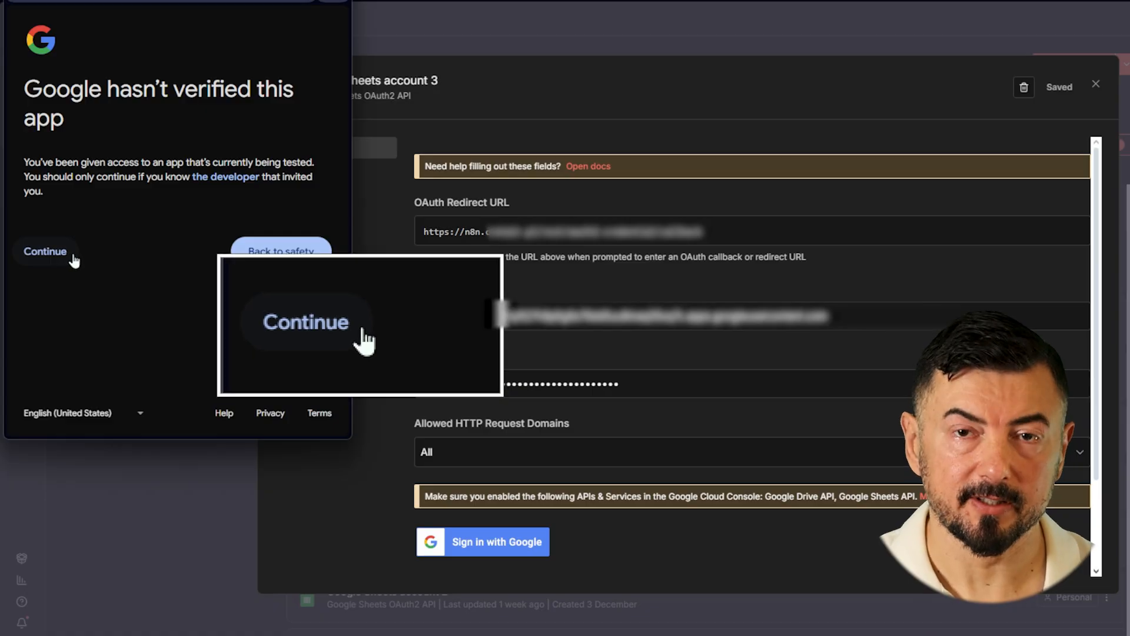
{"action": "left_click", "coordinate": [72, 254]}
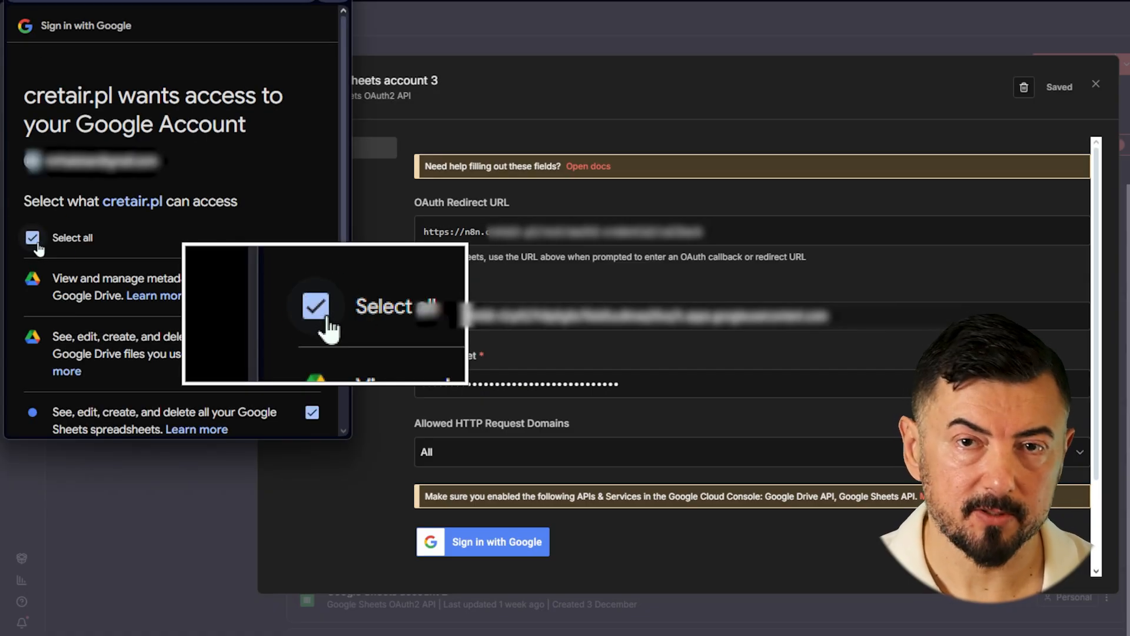
{"action": "scroll", "coordinate": [135, 337], "scroll_direction": "down", "scroll_amount": 5}
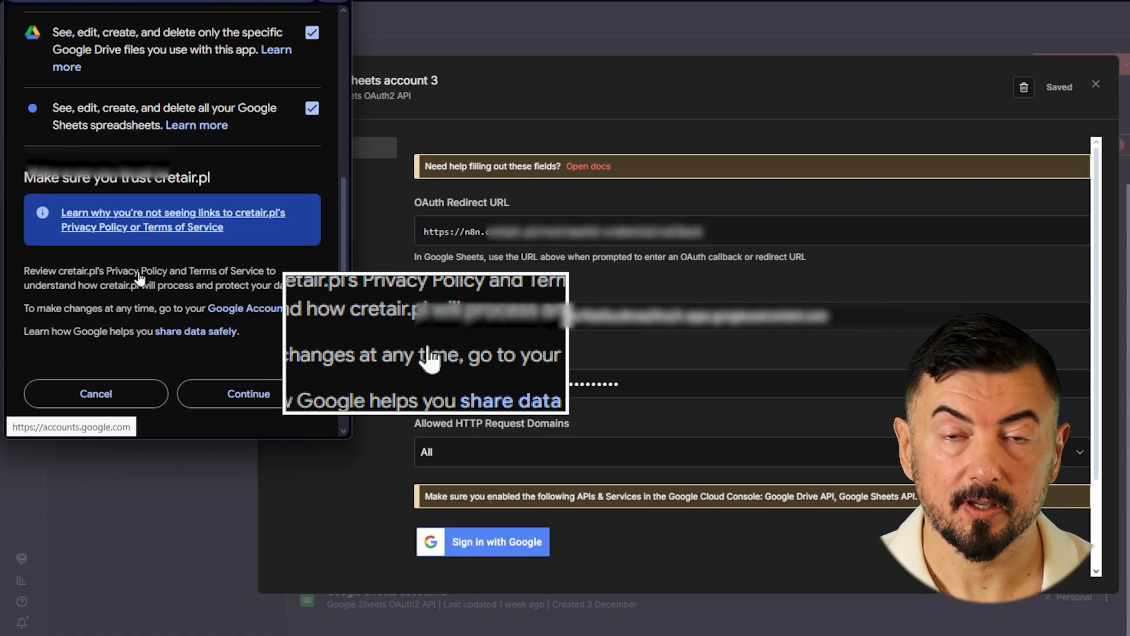
{"action": "scroll", "coordinate": [135, 337], "scroll_direction": "down", "scroll_amount": 1}
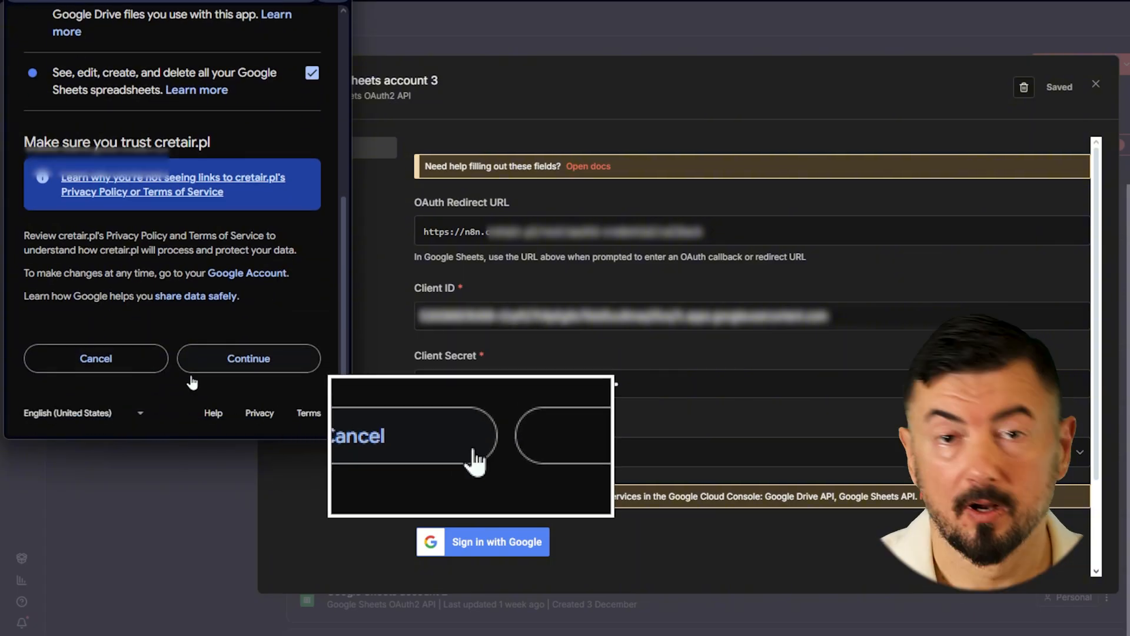
{"action": "left_click", "coordinate": [247, 368]}
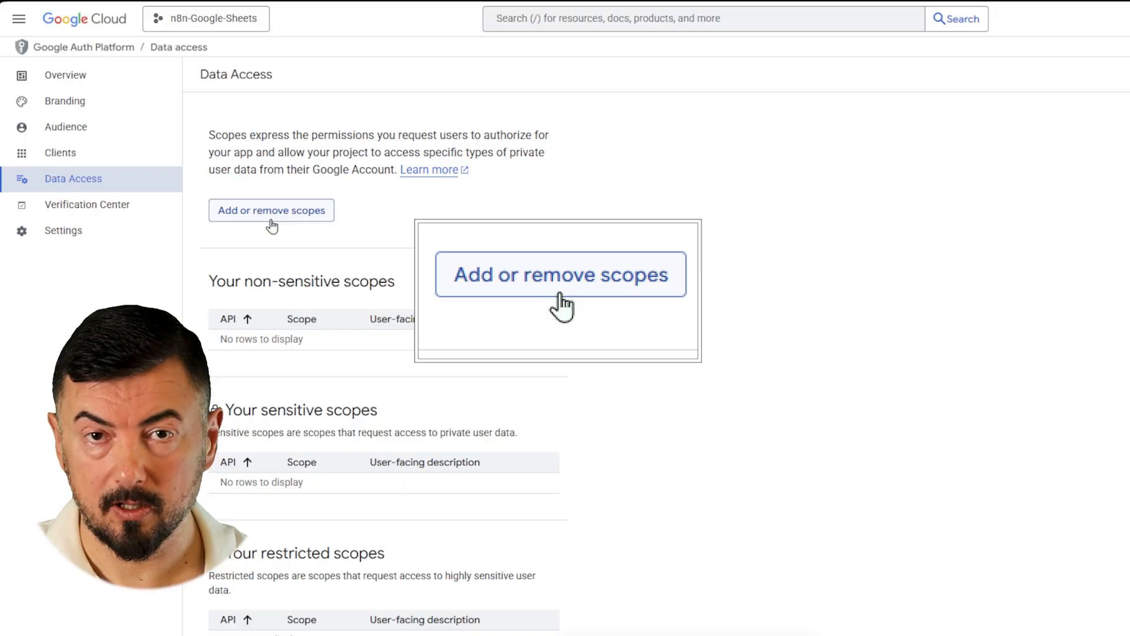
- Add all available scopes to the app's Data Access settings via Add or remove scopes
{"action": "left_click", "coordinate": [271, 217]}
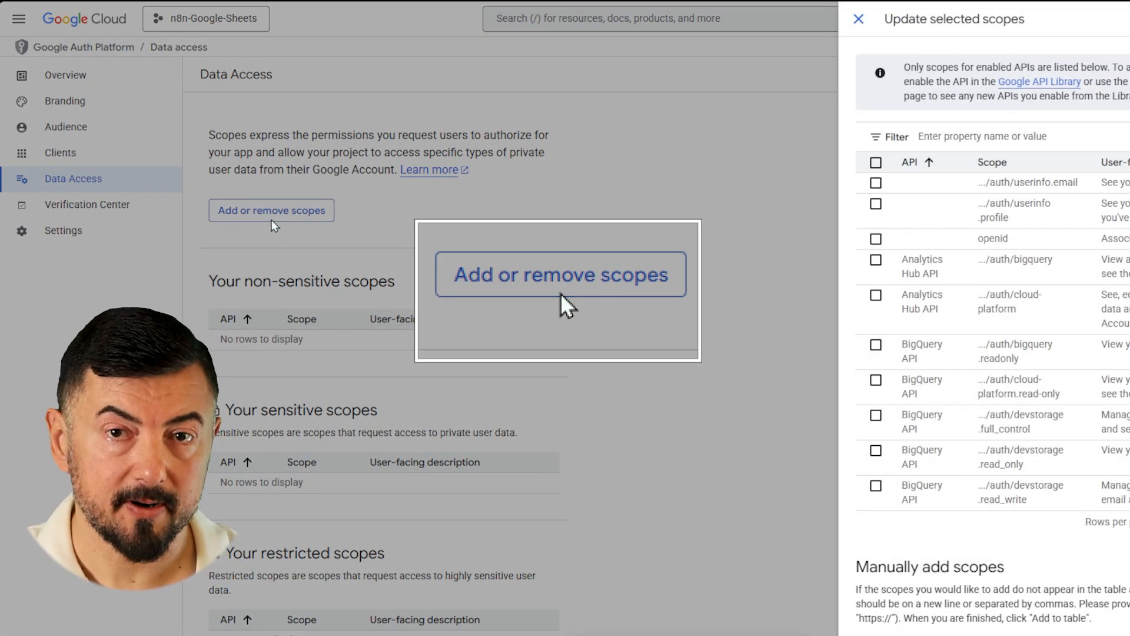
{"action": "left_click", "coordinate": [876, 163]}
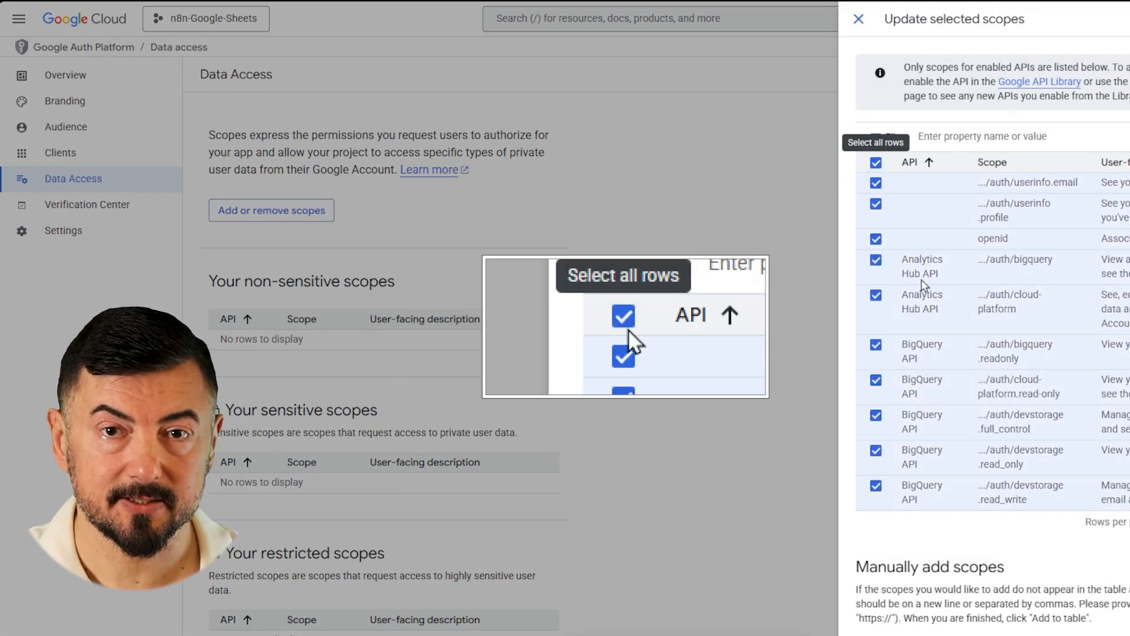
{"action": "scroll", "coordinate": [923, 286], "scroll_direction": "down", "scroll_amount": 3}
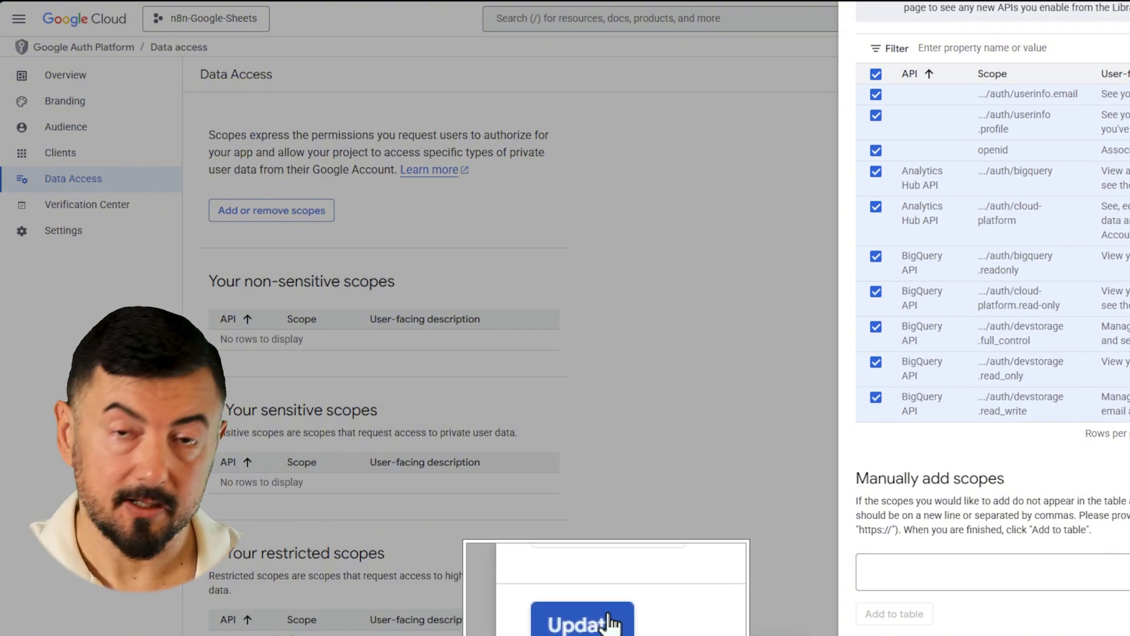
{"action": "left_click", "coordinate": [609, 623]}
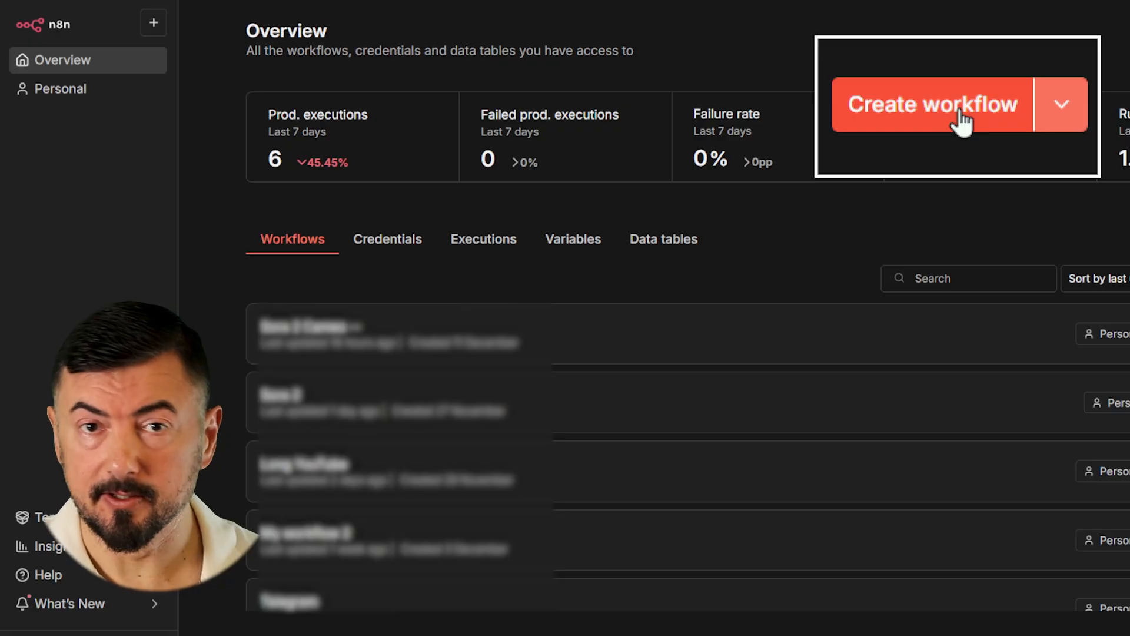
- Start a new workflow with a Manual Trigger as its first step
{"action": "left_click", "coordinate": [959, 111]}
{"action": "left_click", "coordinate": [1098, 94]}
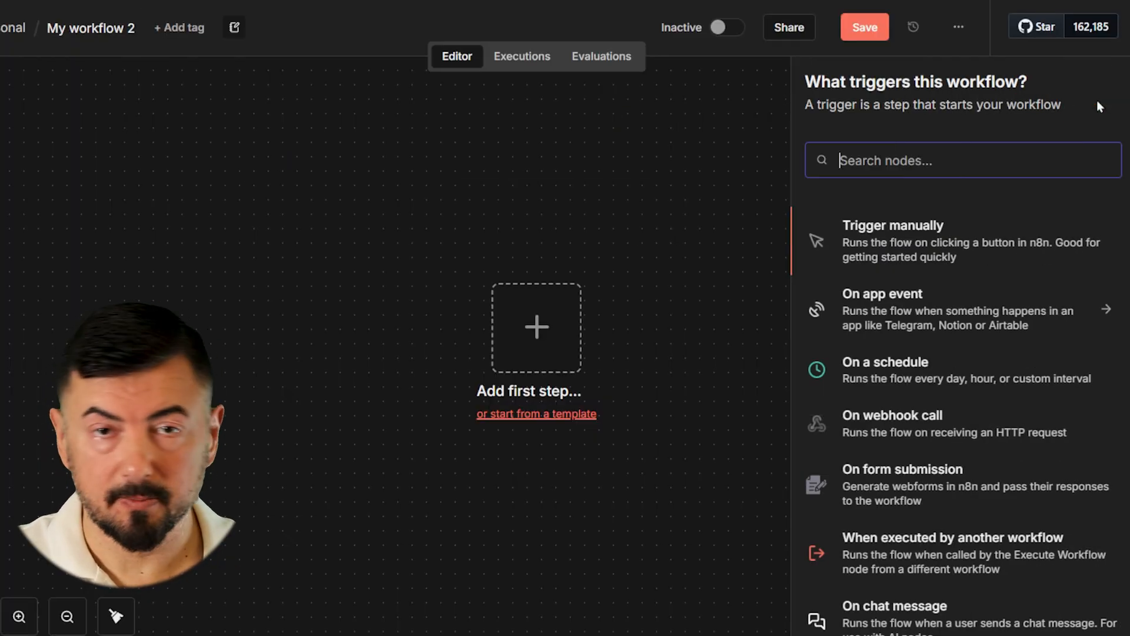
{"action": "type", "text": "man"}
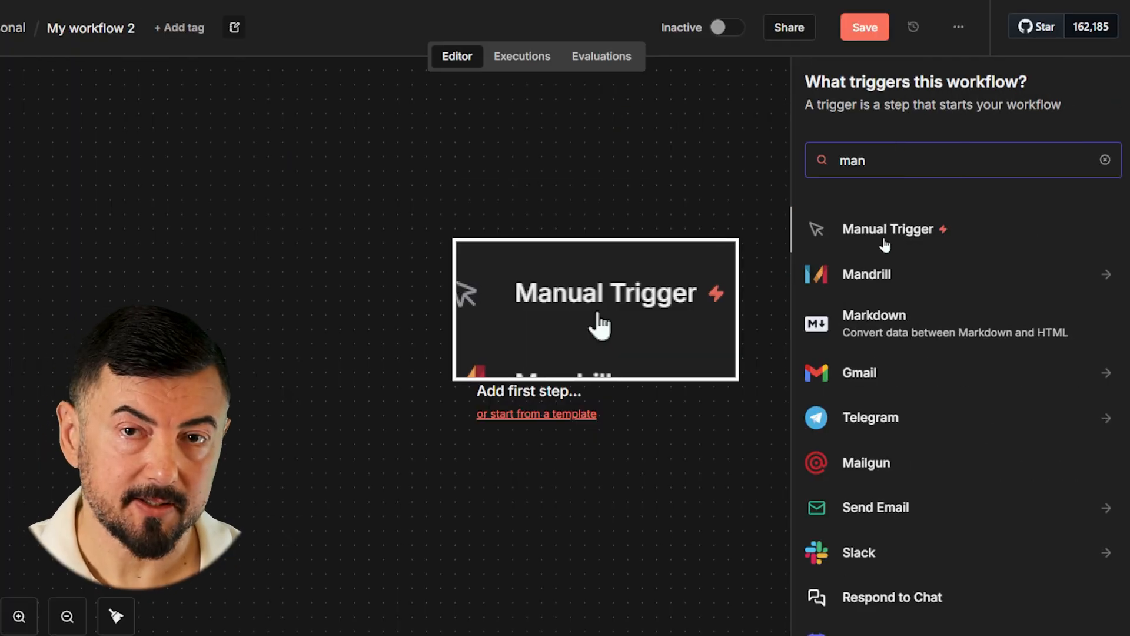
{"action": "left_click", "coordinate": [885, 245]}
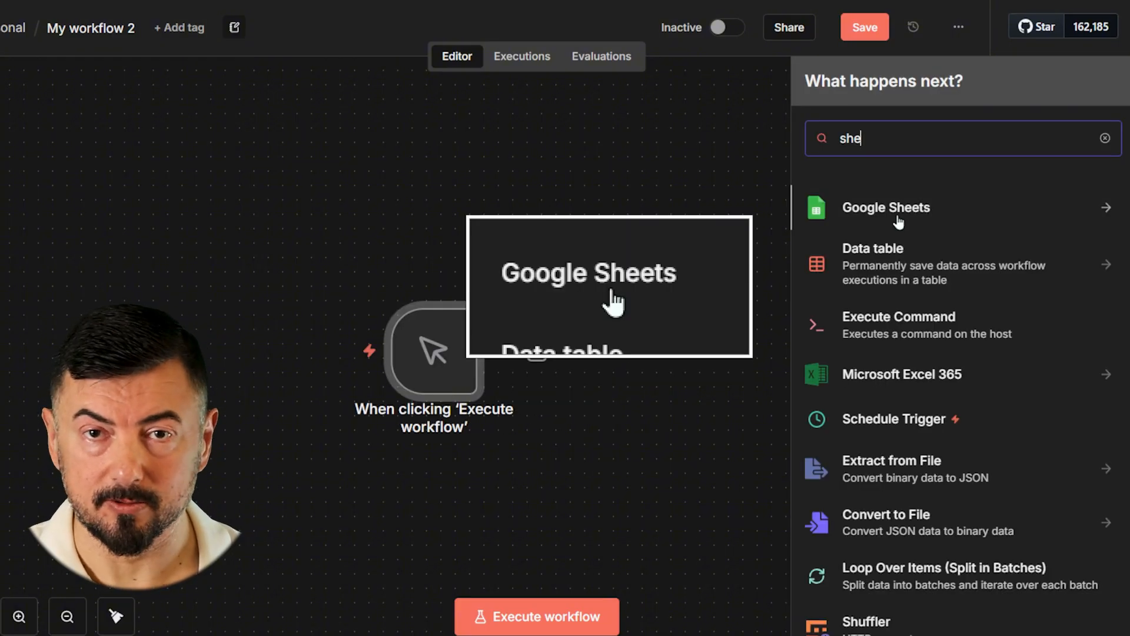
- Add a Google Sheets Create spreadsheet step using the n8n-GoogleSheets credential
{"action": "left_click", "coordinate": [898, 218]}
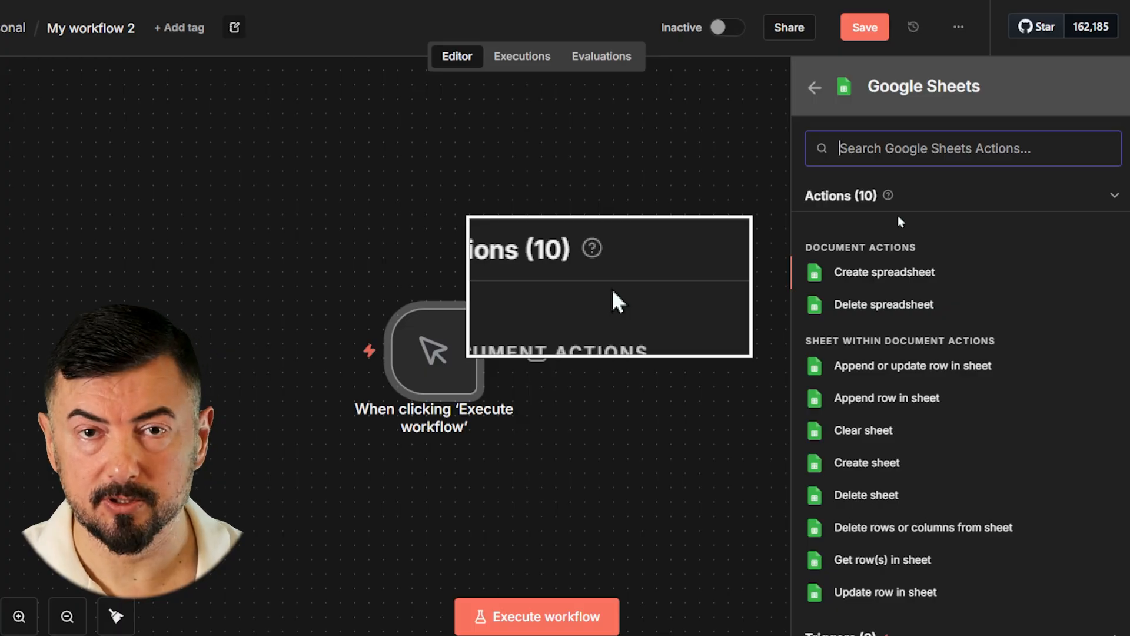
{"action": "left_click", "coordinate": [877, 276]}
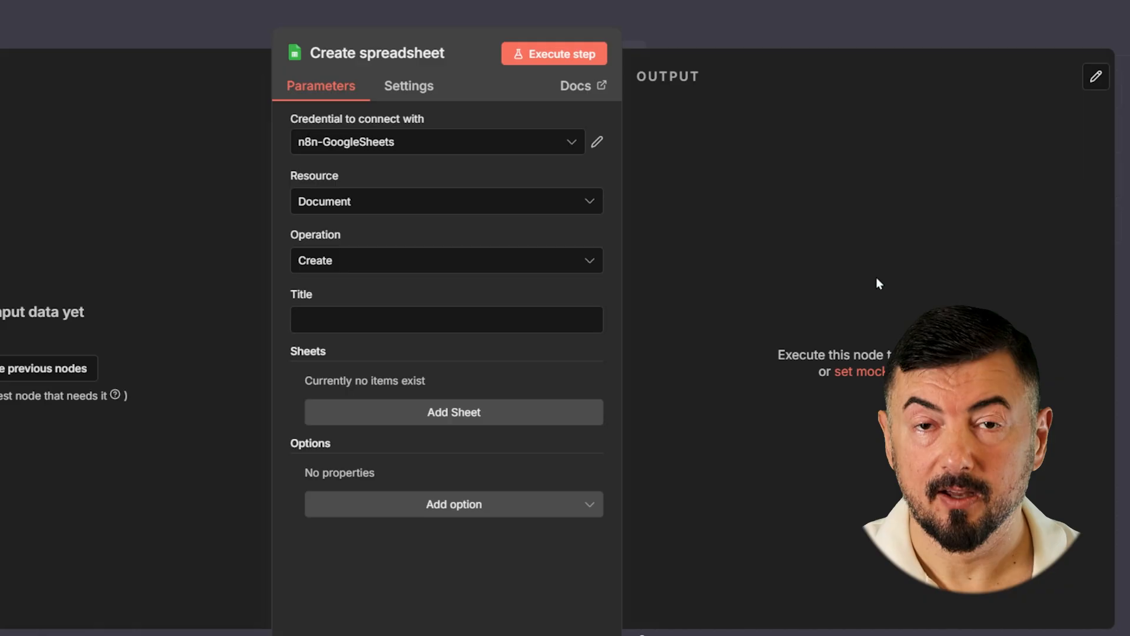
{"action": "left_click", "coordinate": [545, 144]}
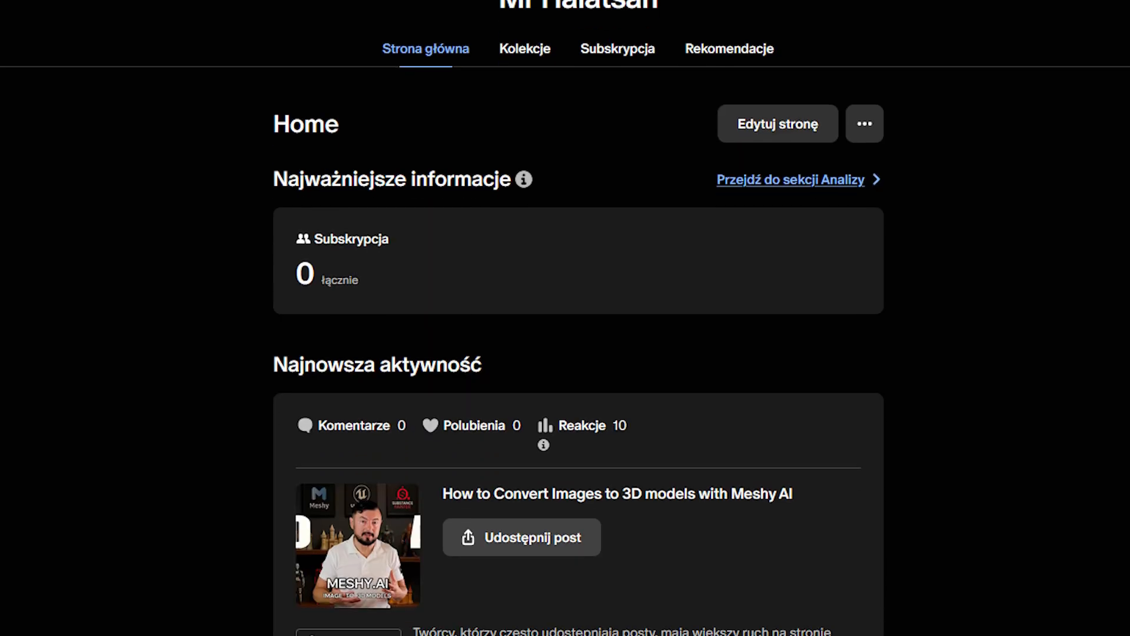
{"action": "scroll", "coordinate": [565, 317], "scroll_direction": "down", "scroll_amount": 5}
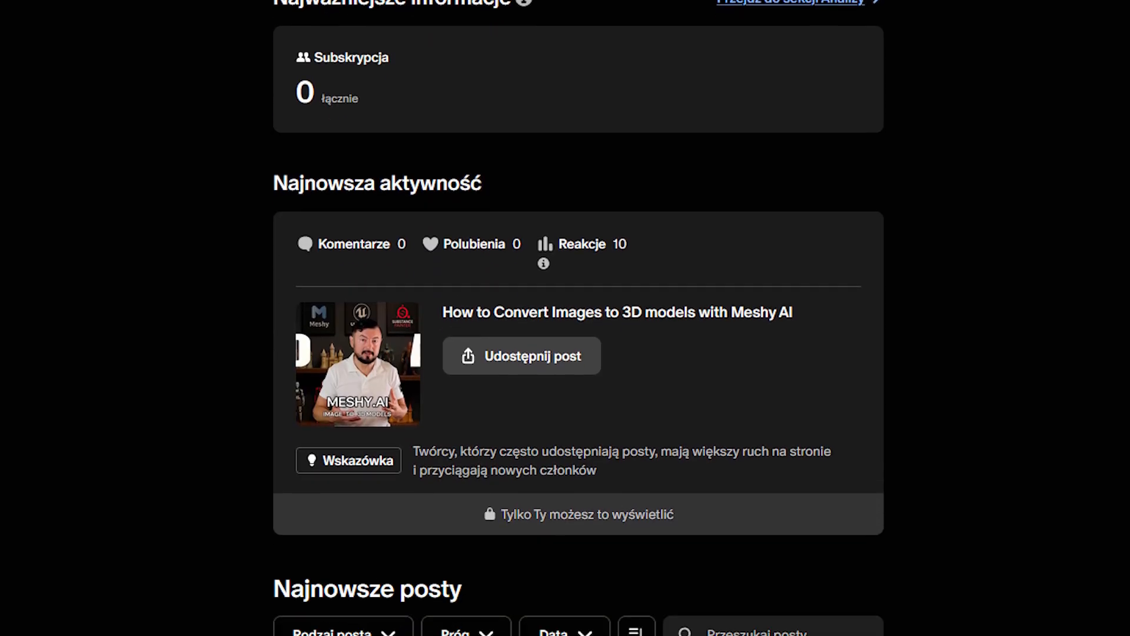
{"action": "scroll", "coordinate": [564, 317], "scroll_direction": "down", "scroll_amount": 6}
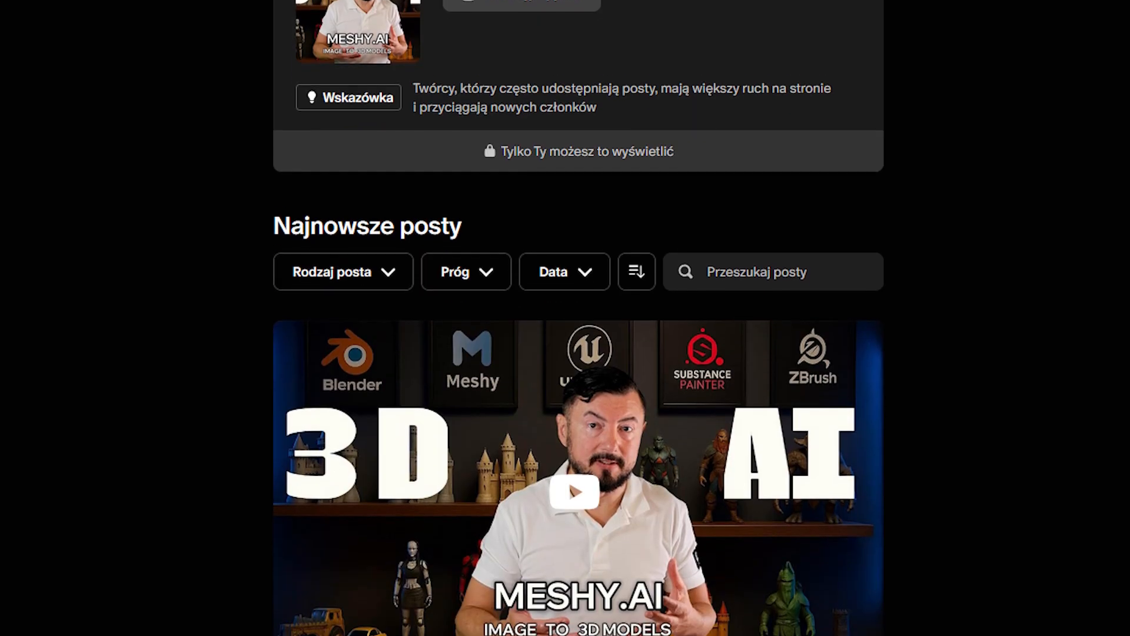
{"action": "scroll", "coordinate": [565, 318], "scroll_direction": "down", "scroll_amount": 6}
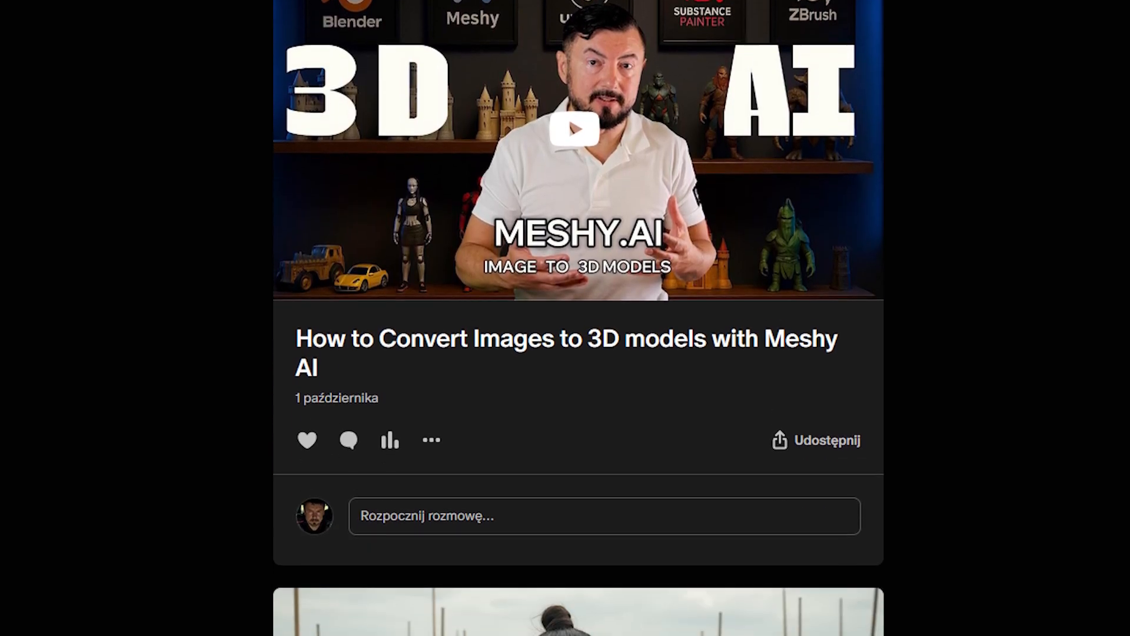
{"action": "scroll", "coordinate": [565, 318], "scroll_direction": "down", "scroll_amount": 6}
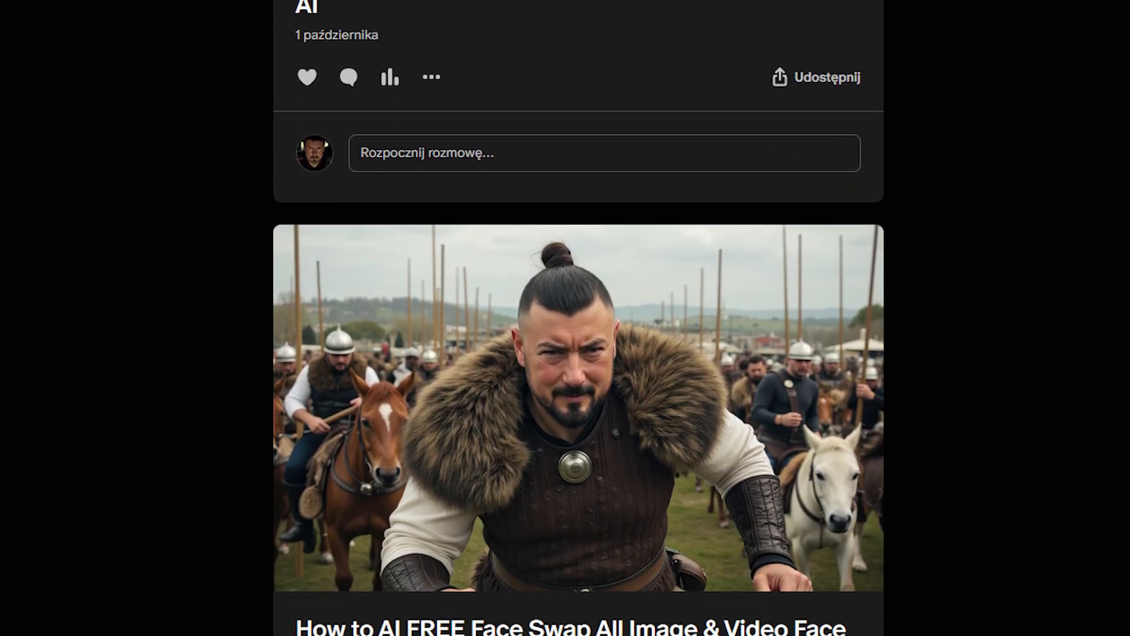
{"action": "scroll", "coordinate": [565, 318], "scroll_direction": "down", "scroll_amount": 6}
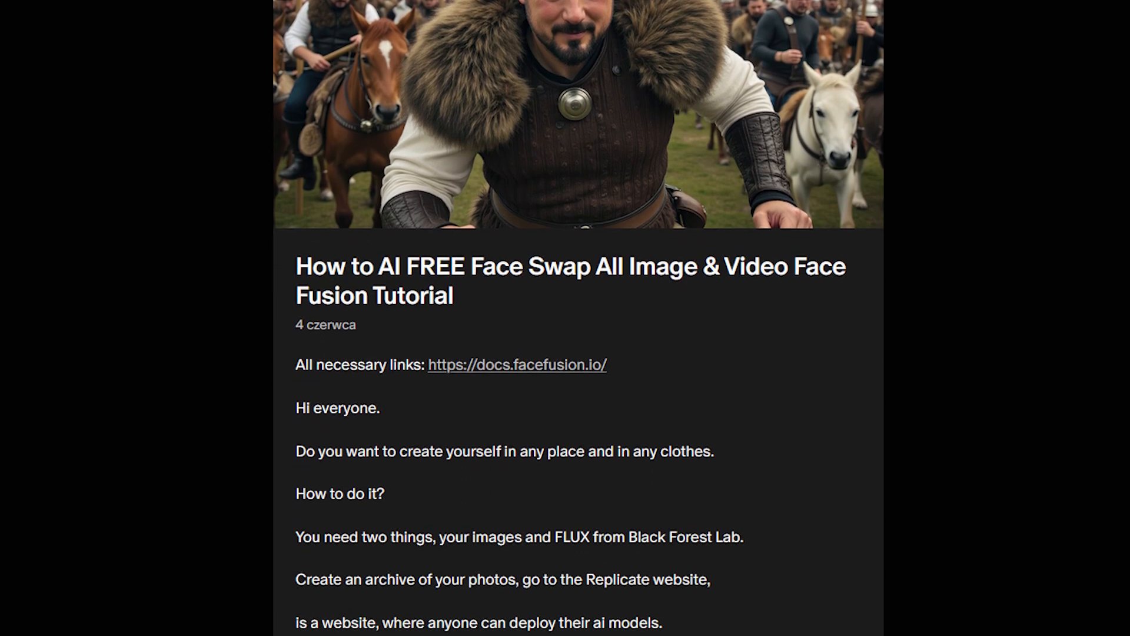
{"action": "scroll", "coordinate": [565, 318], "scroll_direction": "down", "scroll_amount": 5}
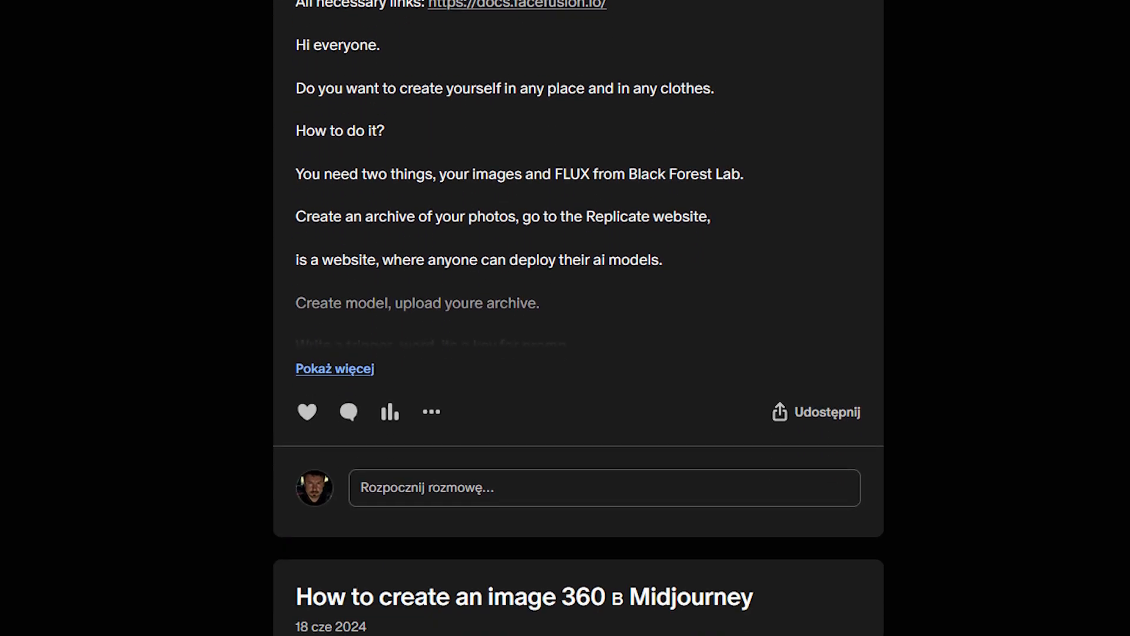
{"action": "scroll", "coordinate": [565, 318], "scroll_direction": "down", "scroll_amount": 2}
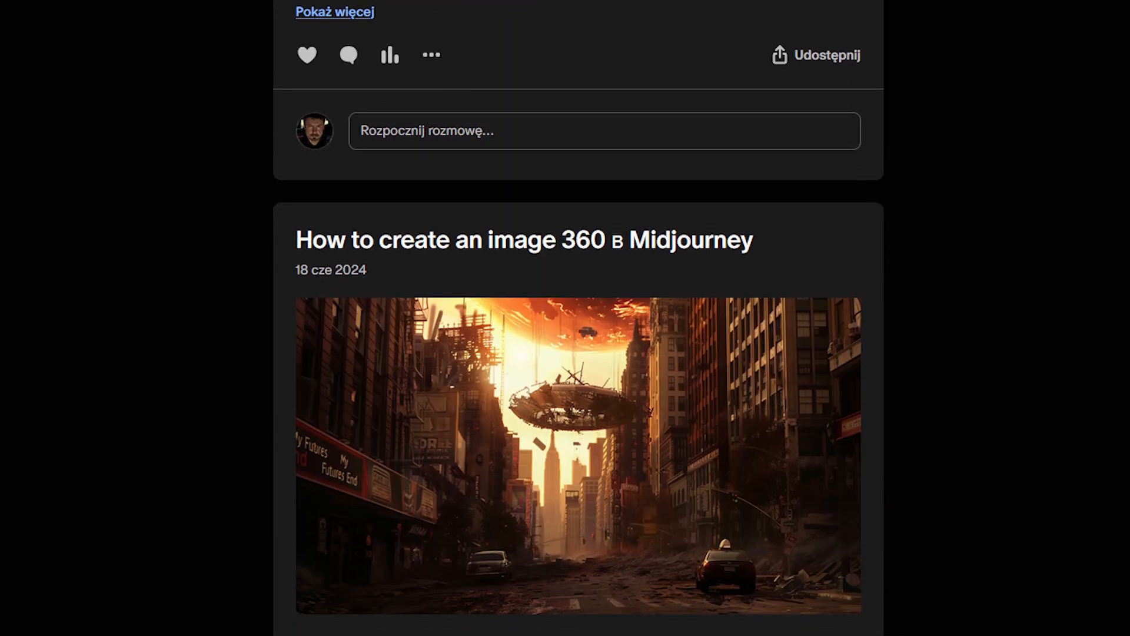